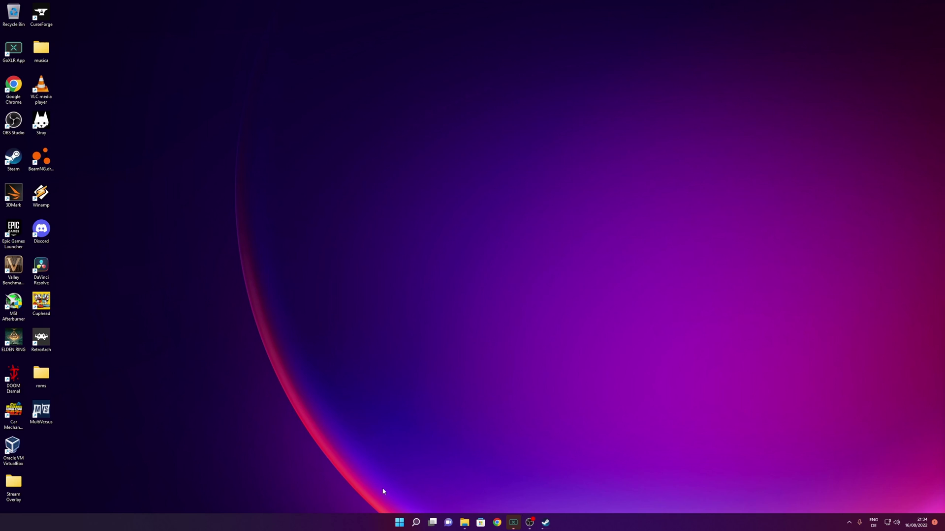
Step: Open the Network Connections window listing all network adapters, by way of the advanced network settings
right_click(402, 522)
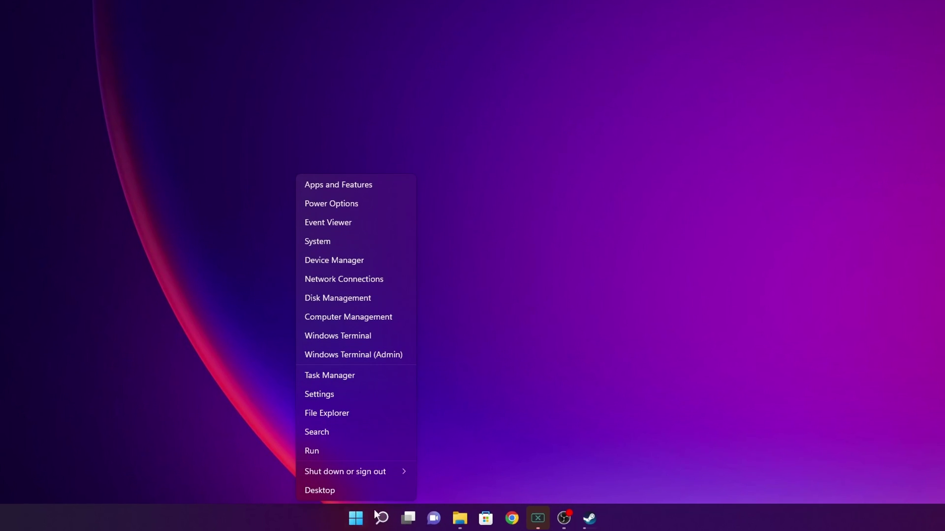
click(366, 281)
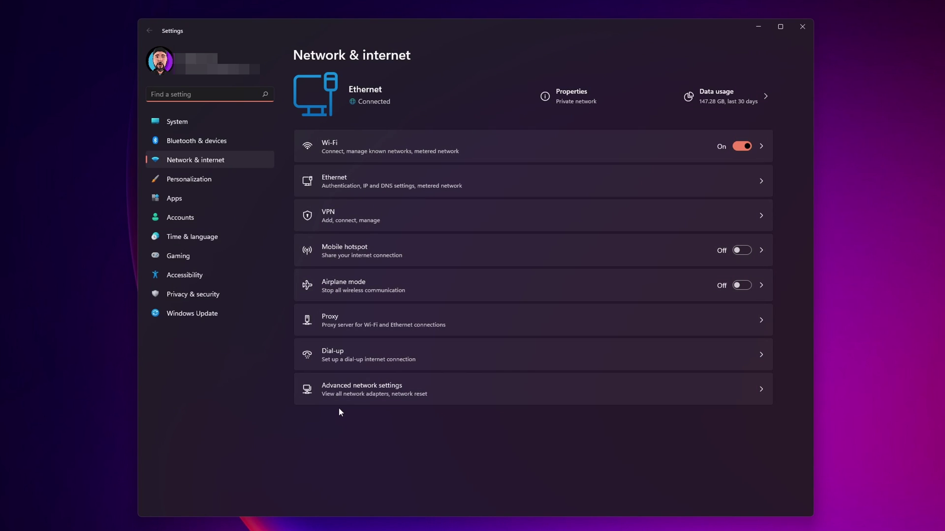
click(397, 392)
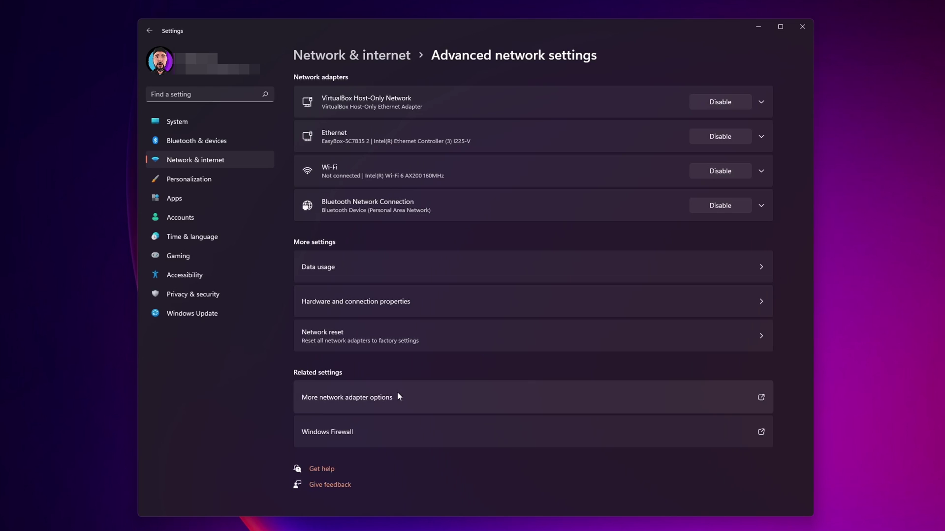
click(457, 397)
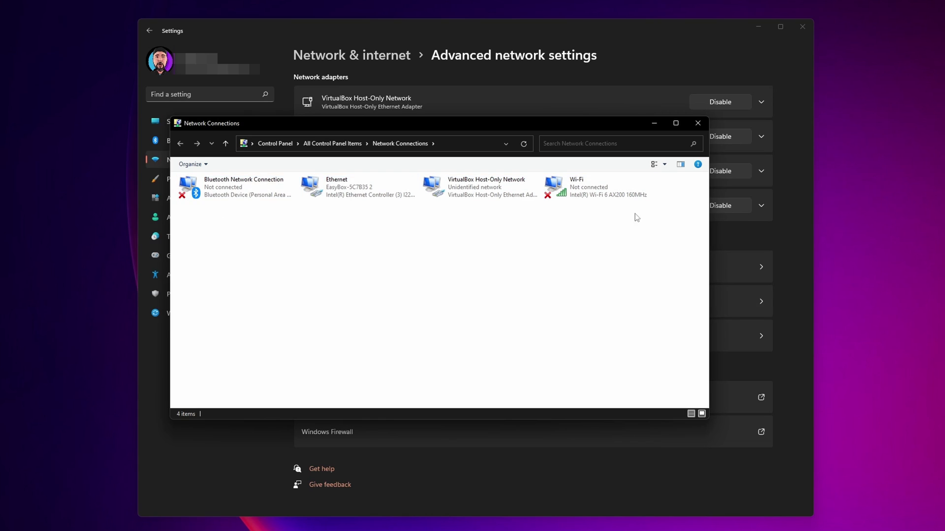
Step: Restart the Wi-Fi adapter by disabling it and enabling it again
right_click(582, 197)
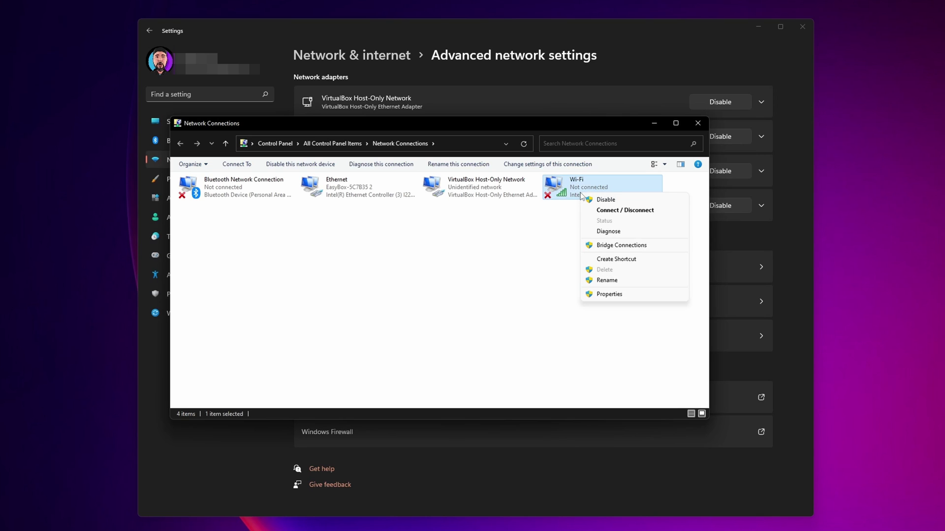
click(609, 200)
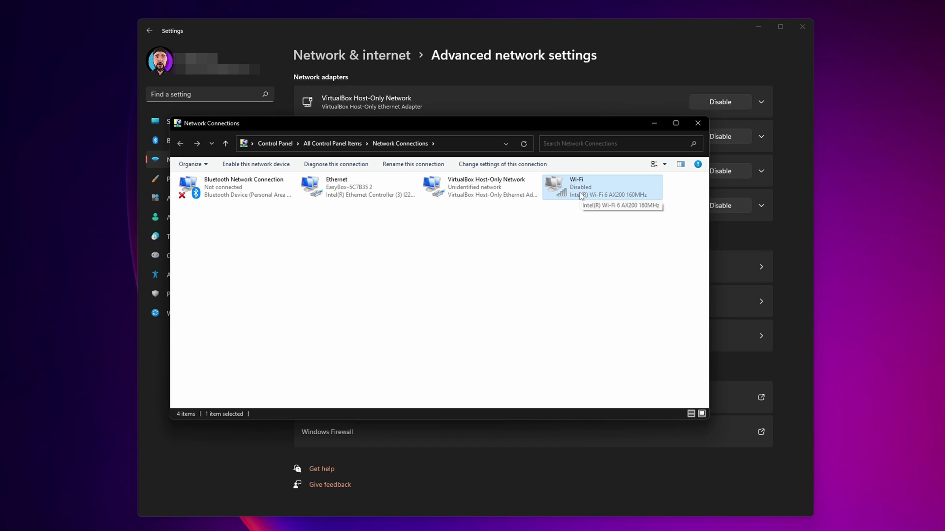
right_click(581, 196)
click(596, 200)
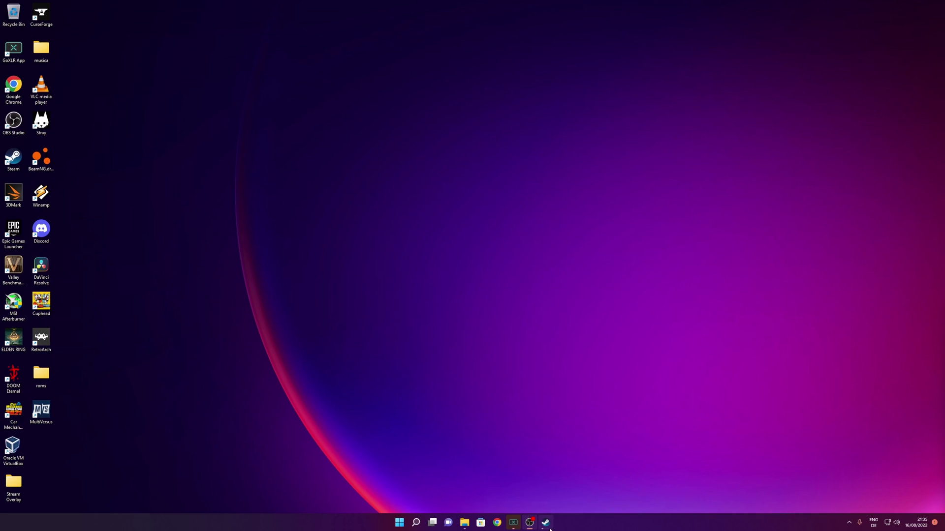
Step: Switch to Steam and open the Downloads section of its settings
click(550, 529)
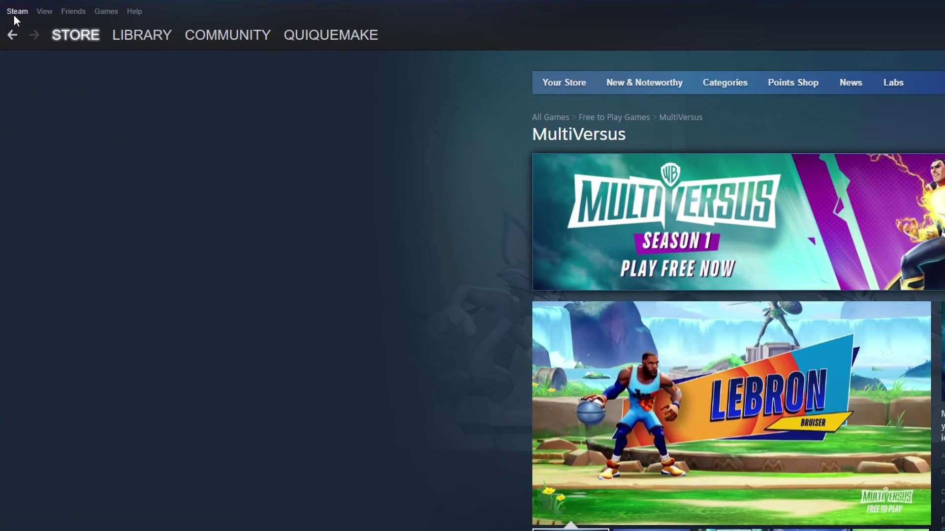
click(16, 12)
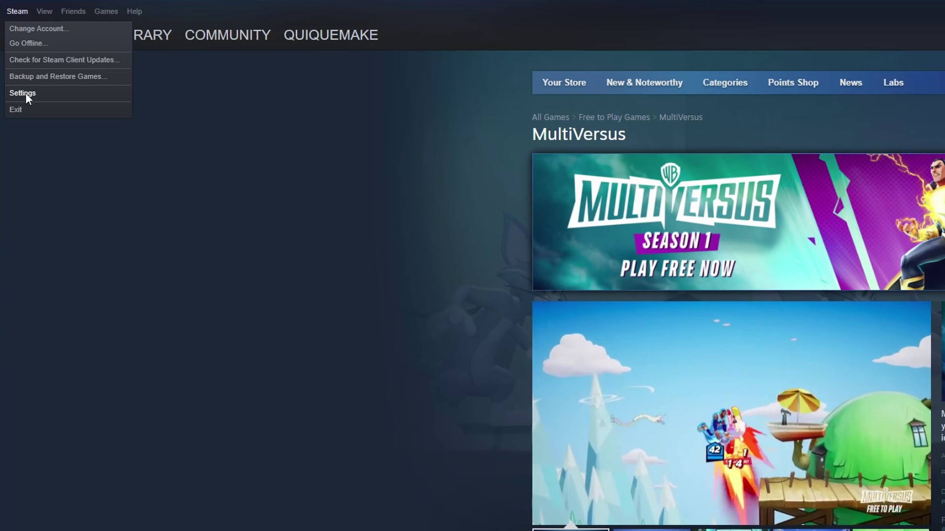
click(25, 93)
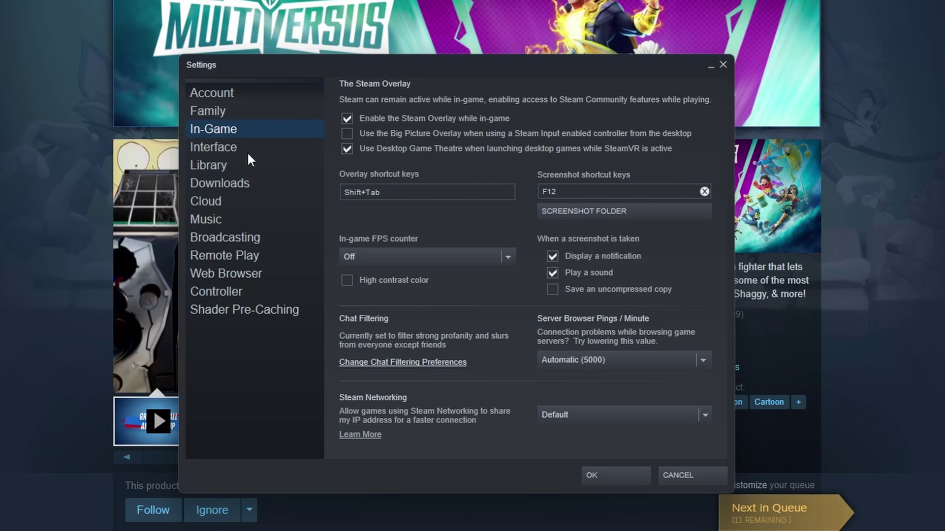
click(219, 186)
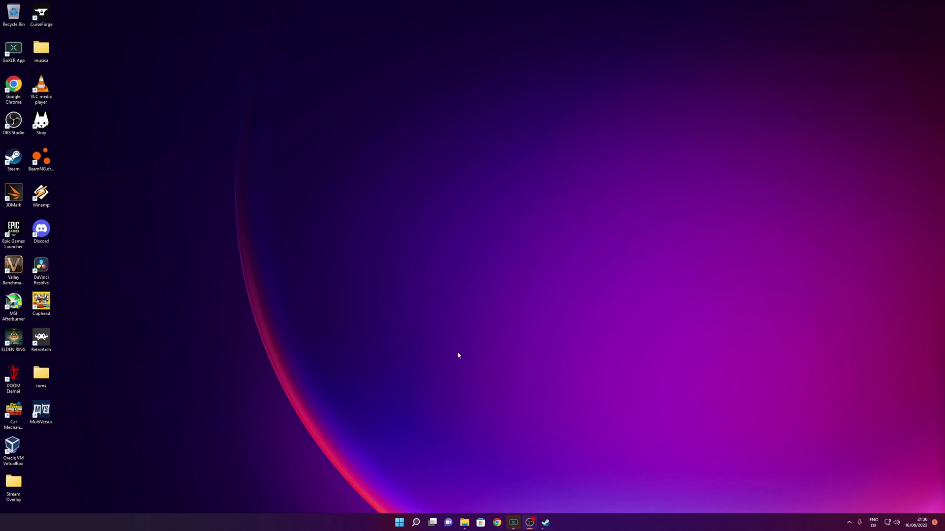
Step: Search for the Run app and use it to launch inetcpl.cpl
click(415, 523)
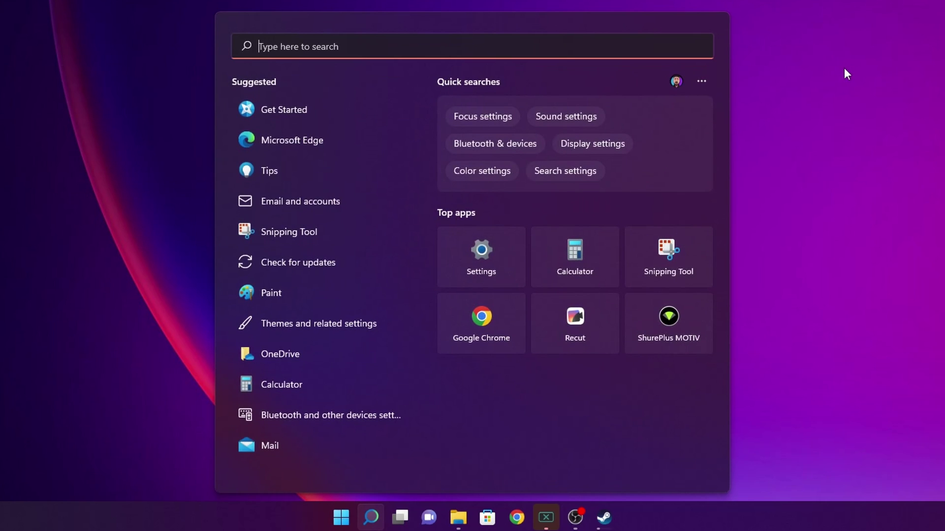
text(run)
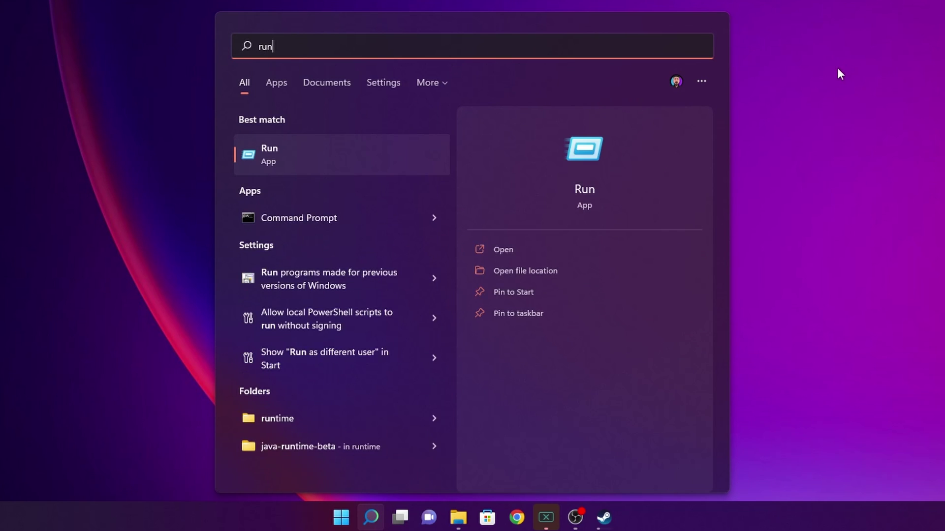
click(303, 151)
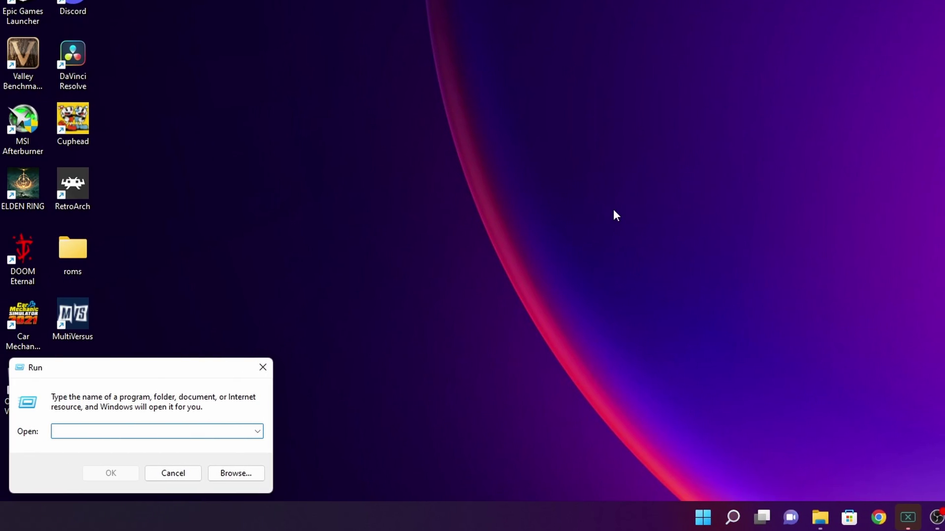
text(inetcpl.cpl)
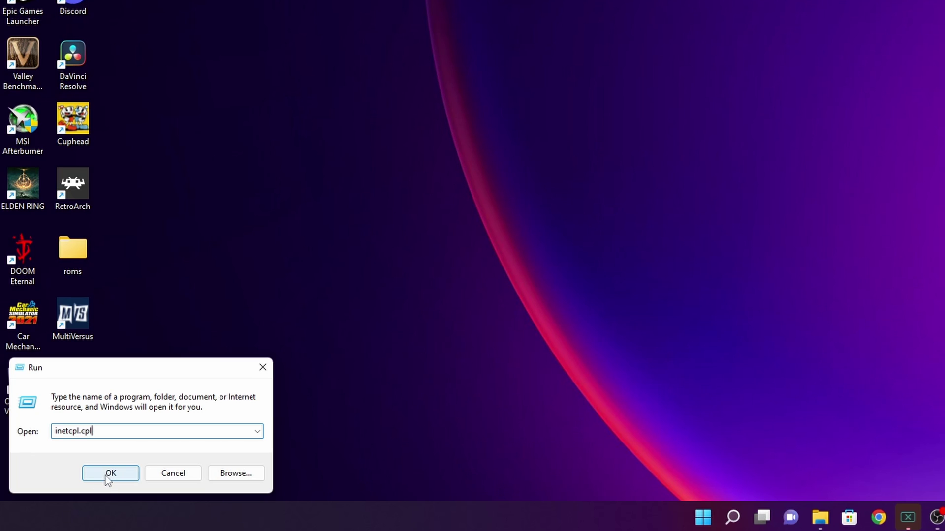
click(110, 473)
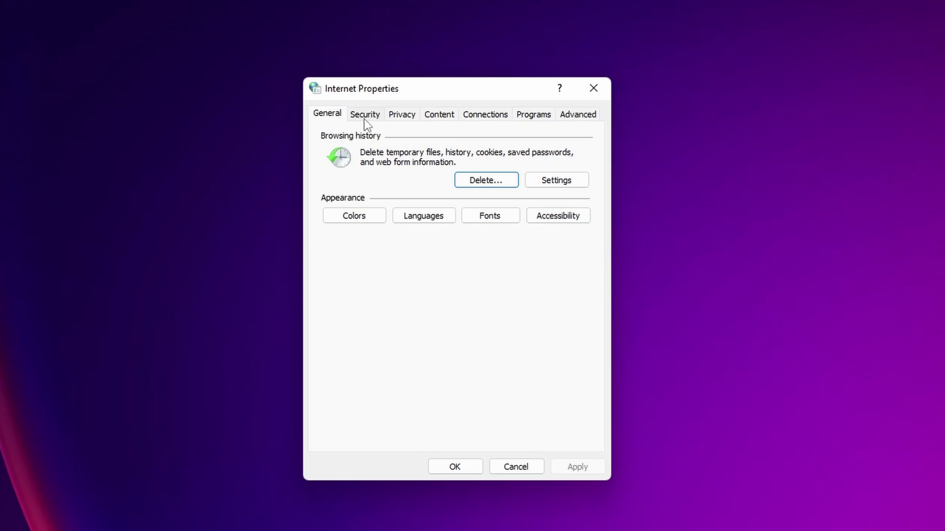
Step: Turn off automatic detection of settings in the LAN settings of the internet connections and confirm
click(483, 116)
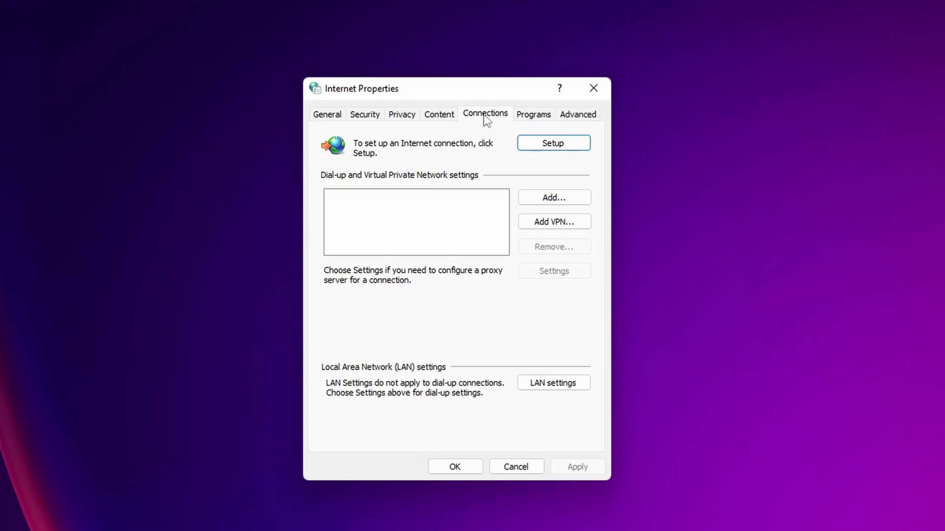
click(557, 389)
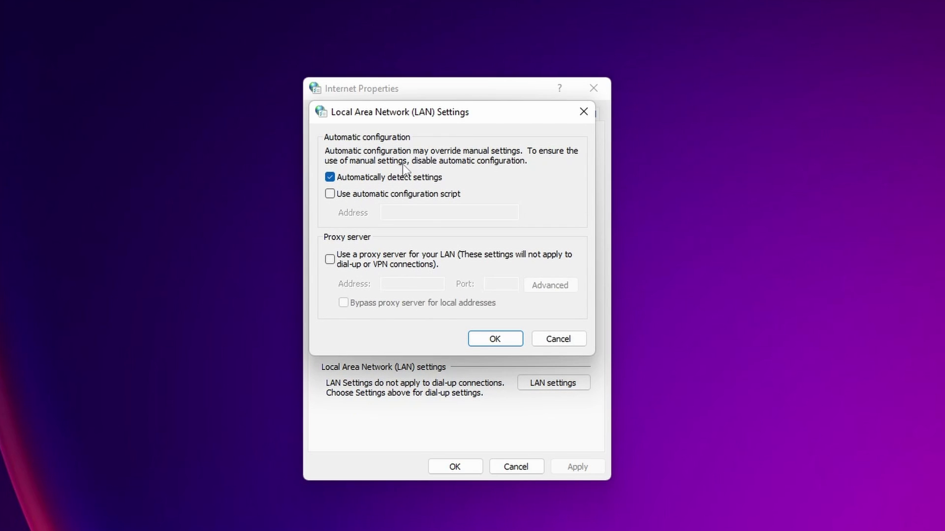
click(335, 178)
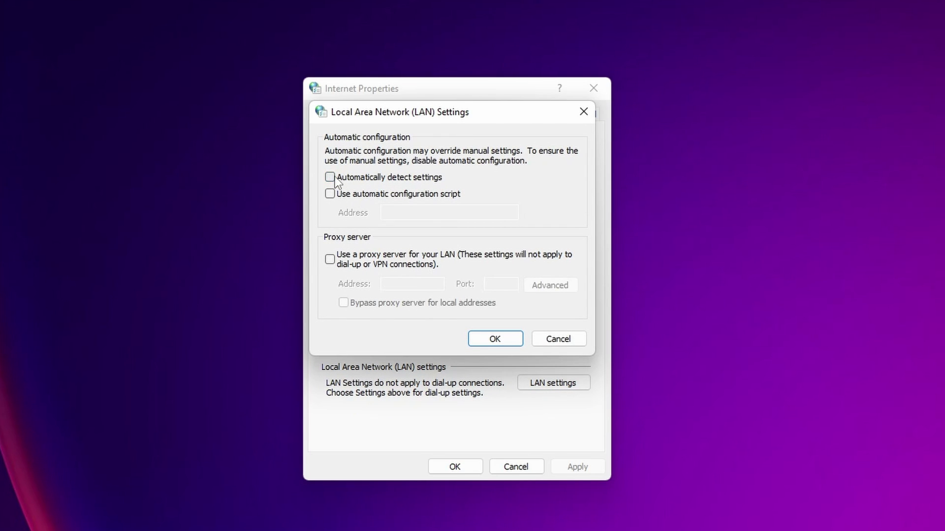
click(495, 341)
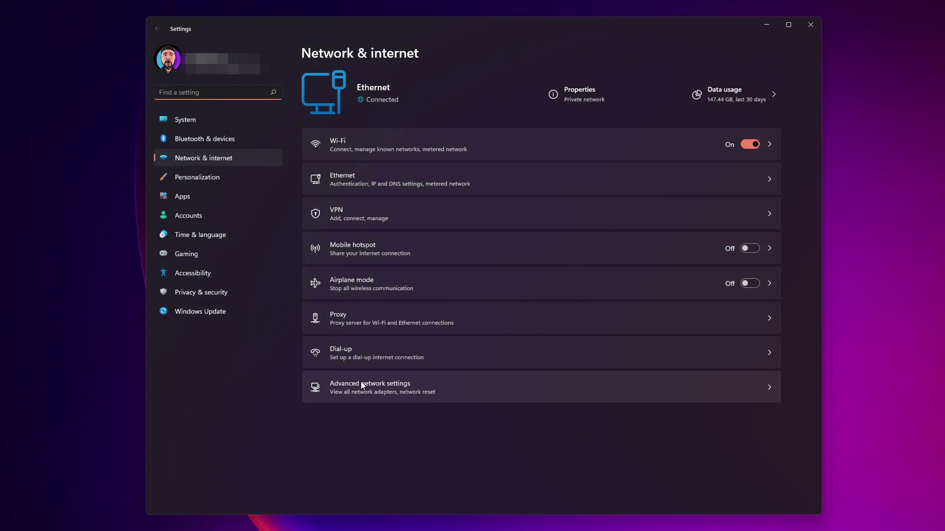
Step: Open the Internet Protocol Version 4 (TCP/IPv4) properties of the Wi-Fi adapter through the advanced network adapter options
click(480, 383)
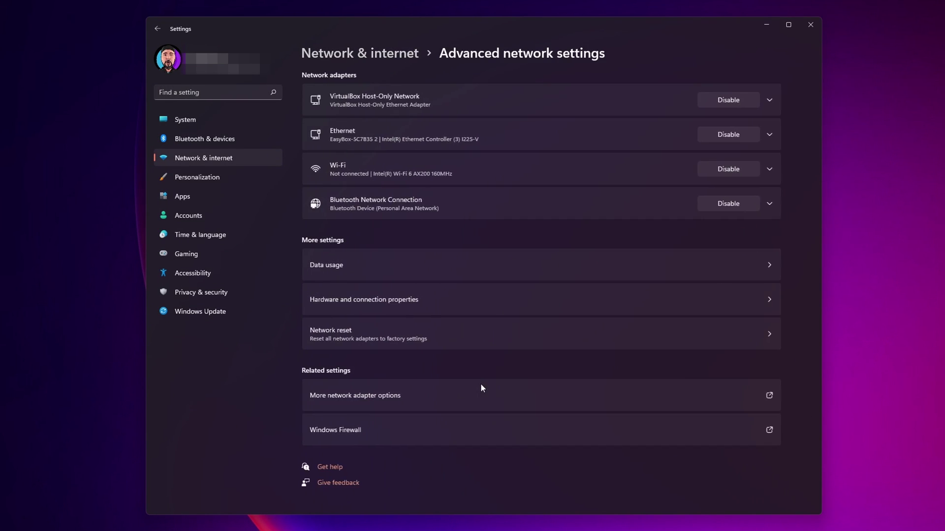
click(455, 397)
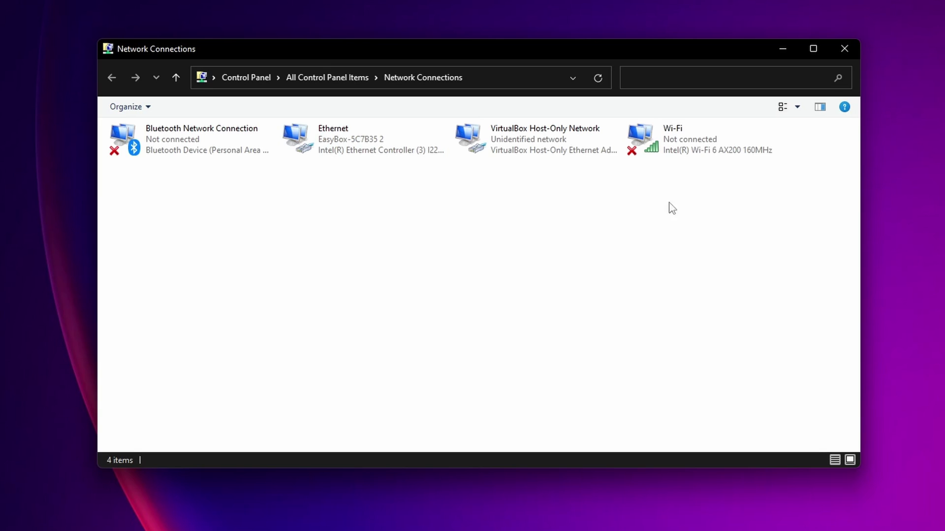
click(669, 150)
right_click(669, 150)
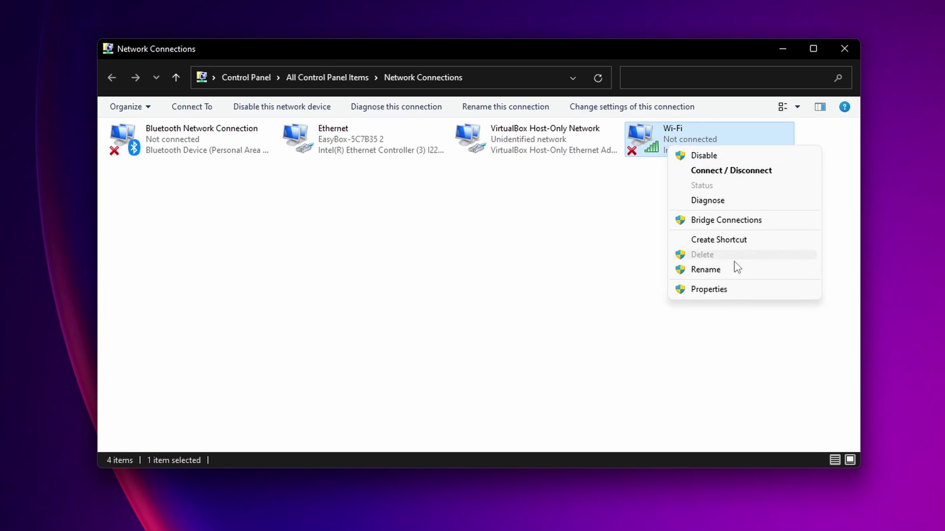
click(708, 290)
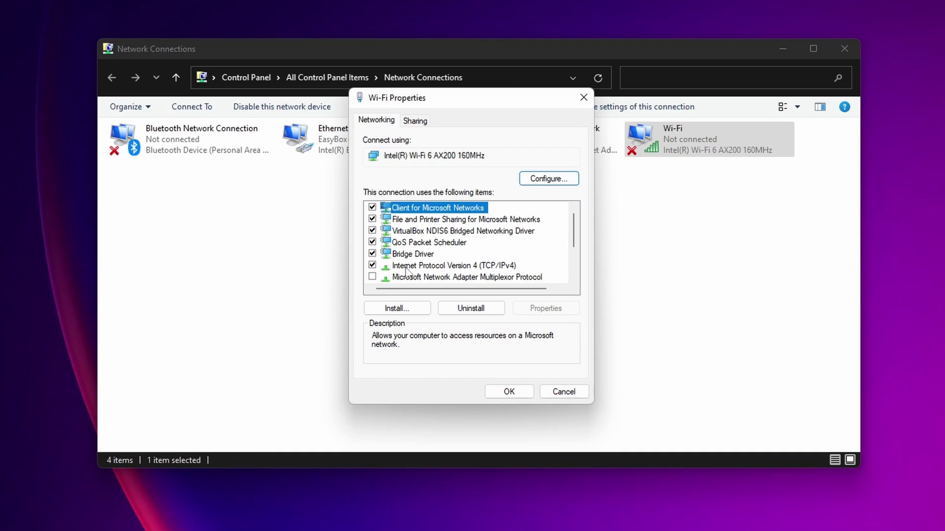
click(456, 267)
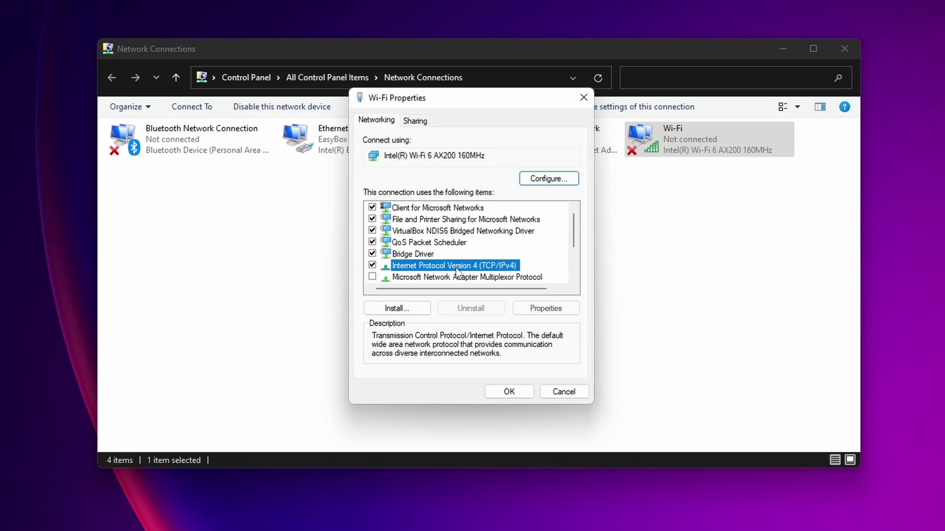
click(547, 310)
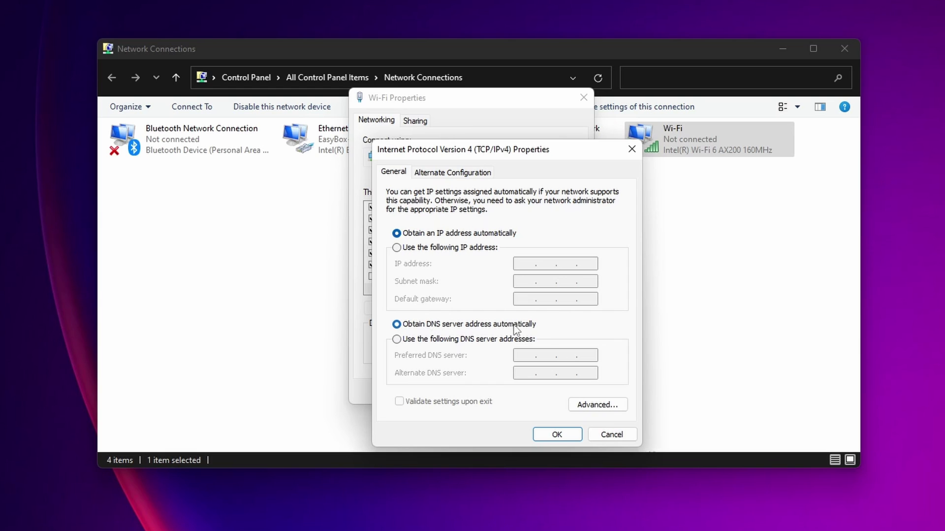
Step: Use manual DNS servers for the Wi-Fi adapter's IPv4, with 1.1.1.1 as preferred and an alternate beginning with 8.8
click(396, 340)
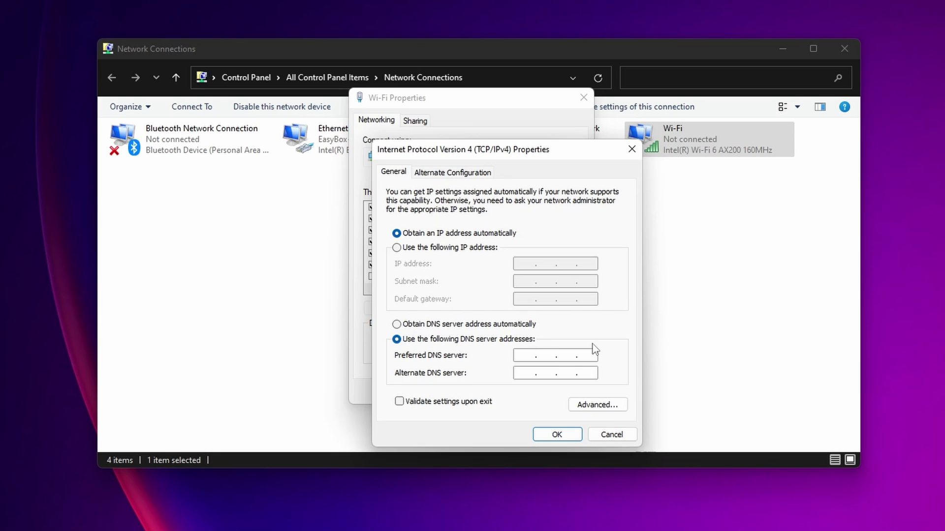
text(1.1.1.1)
click(524, 373)
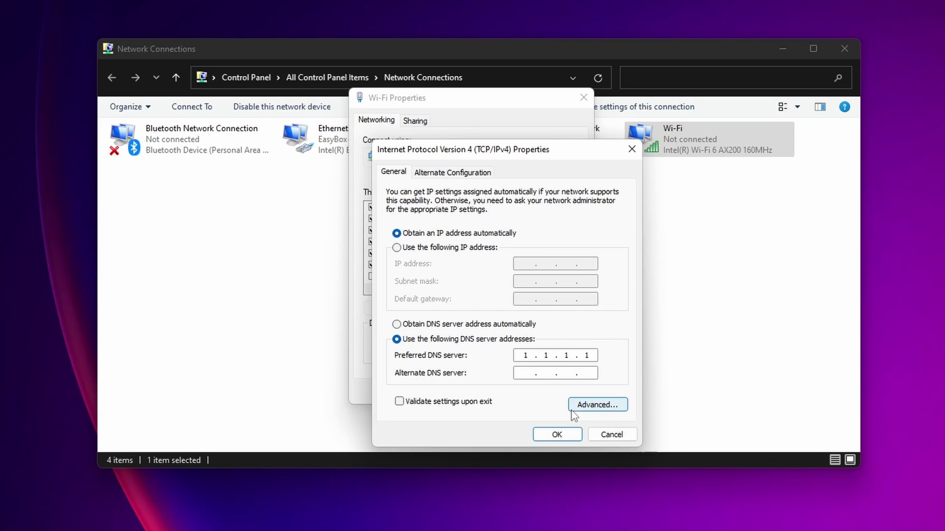
text(8.8.)
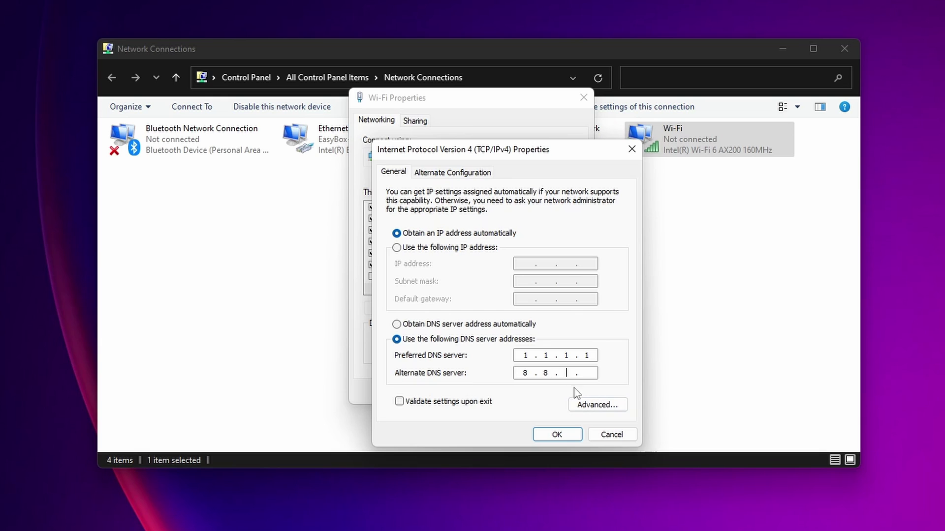